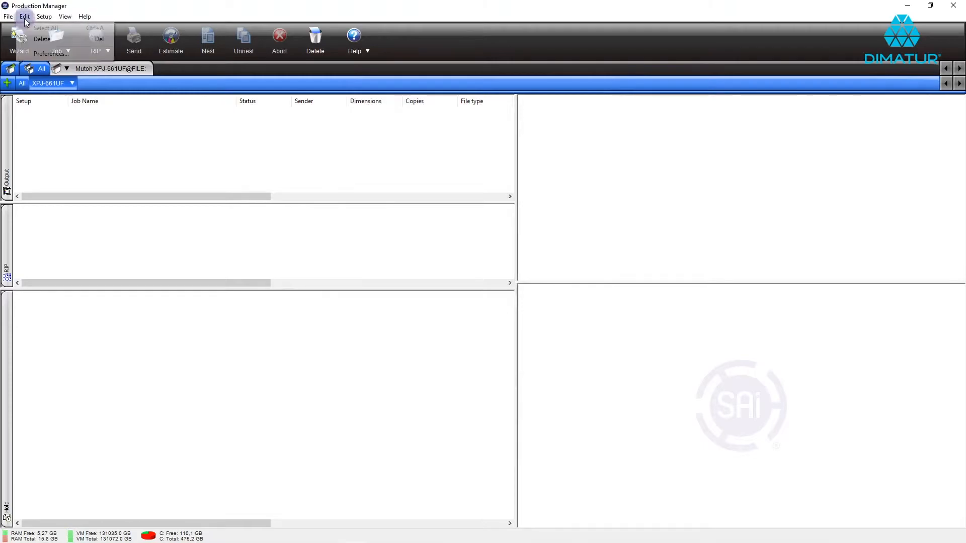
Step: Set the measurement units to millimeters in the application preferences
click(33, 50)
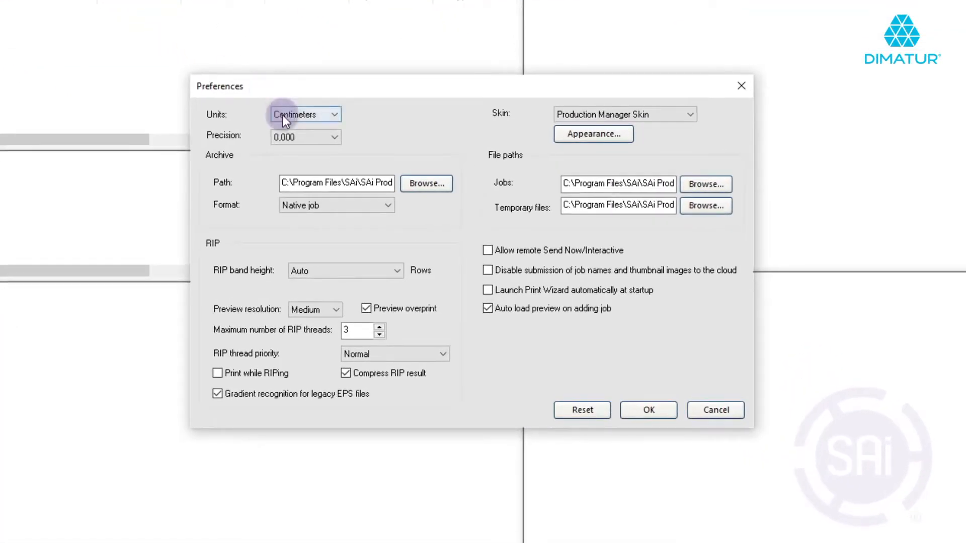
click(319, 160)
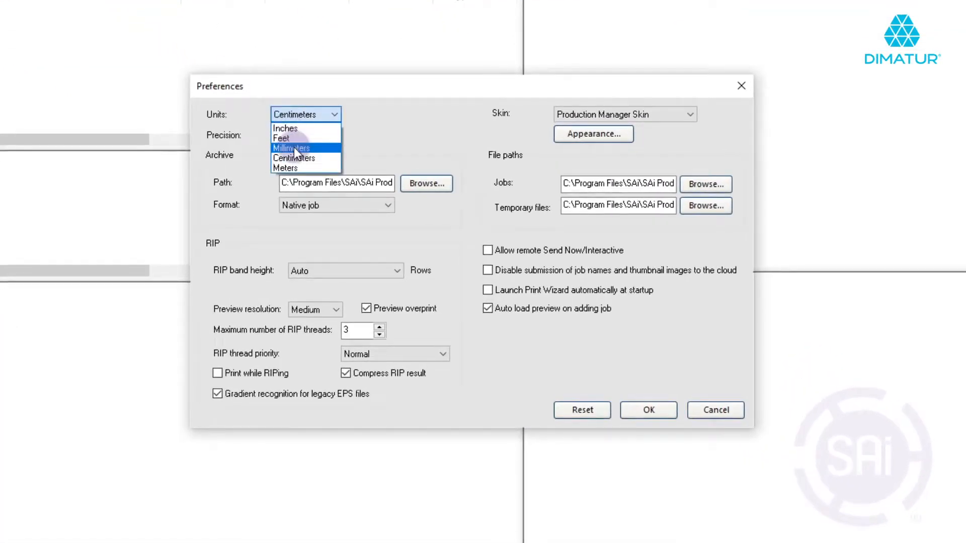
click(294, 148)
click(648, 410)
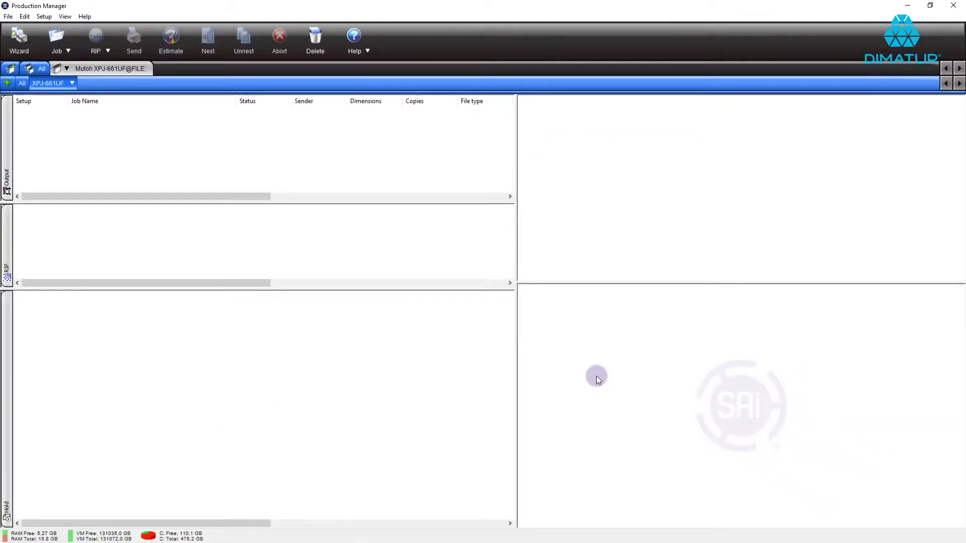
Step: From the XPJ-661UF setup's default job properties, start defining a jig layout with a media size of 500 mm wide by 350 mm high
click(73, 83)
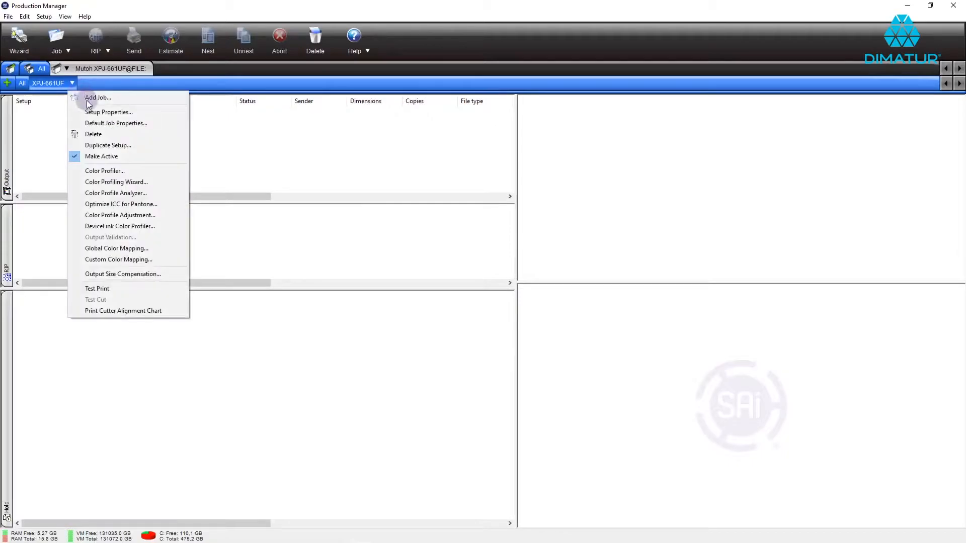
click(95, 122)
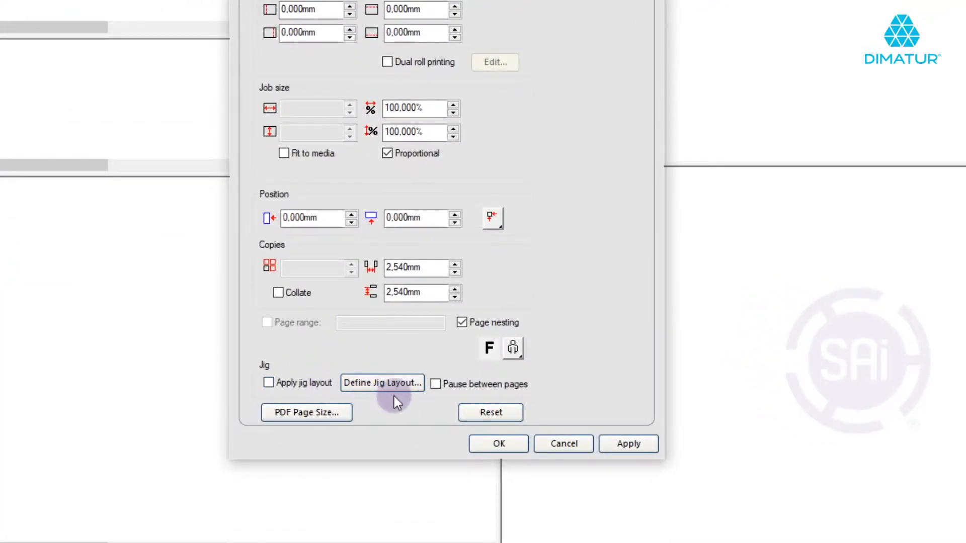
click(409, 386)
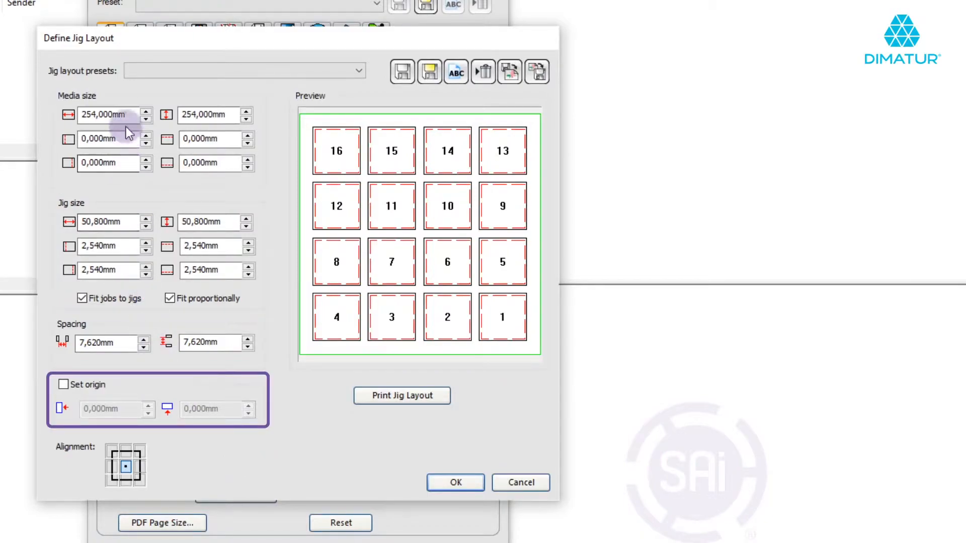
drag(129, 115, 59, 114)
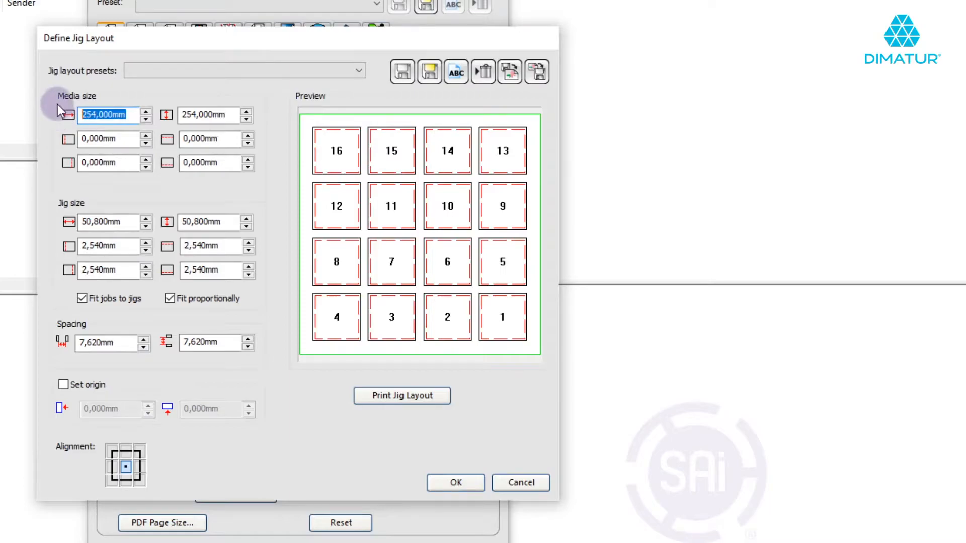
text(500)
key(Tab)
text(350)
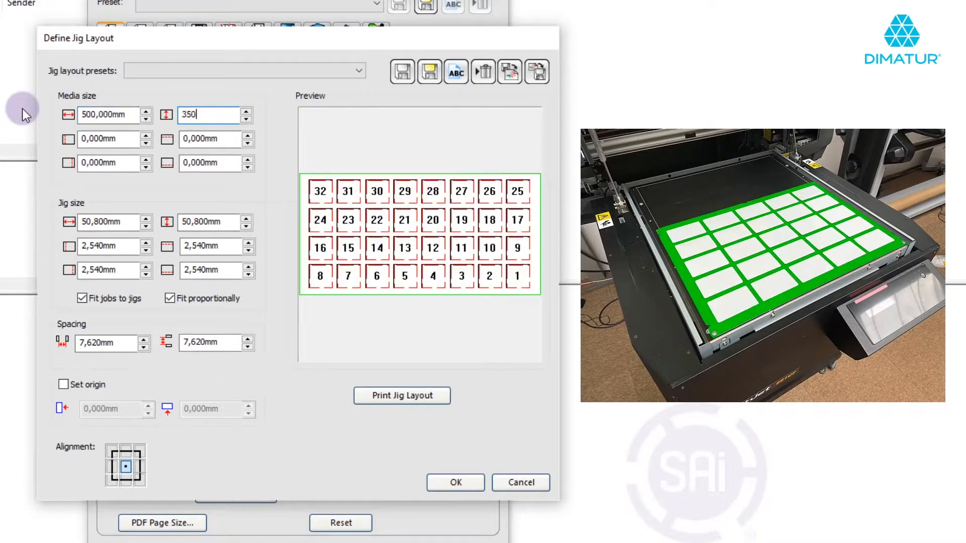
key(Tab)
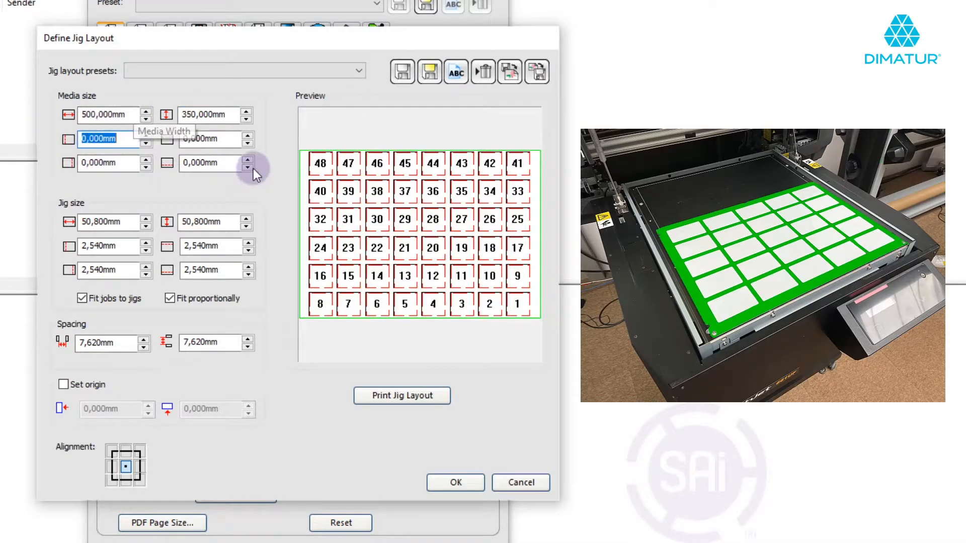
Step: Set the jig size to 85,60 mm wide by 53,98 mm high
drag(128, 221, 53, 216)
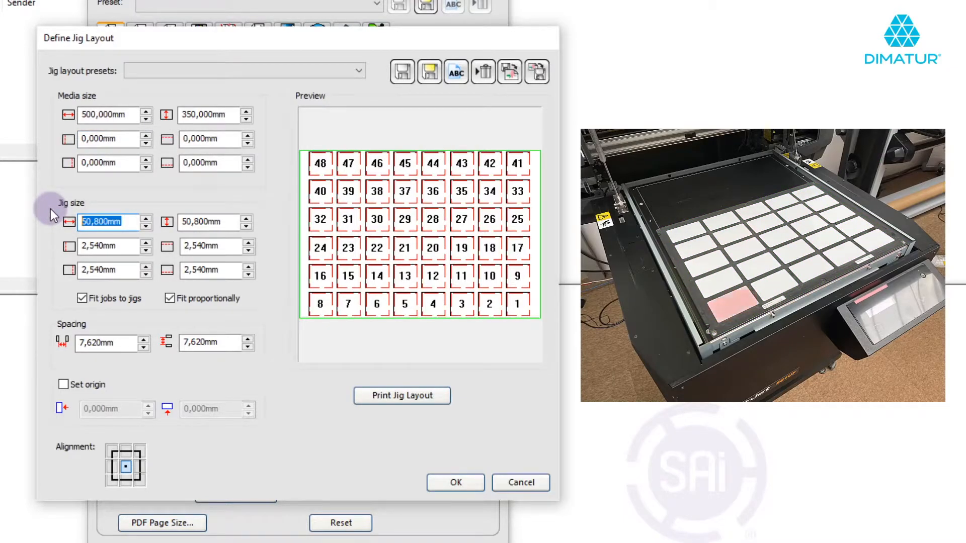
text(8)
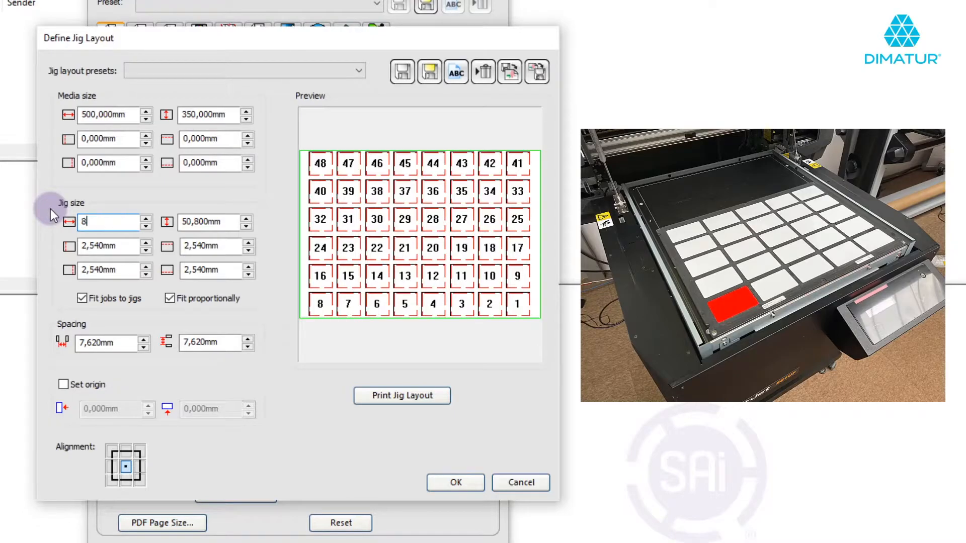
text(5,60)
key(Tab)
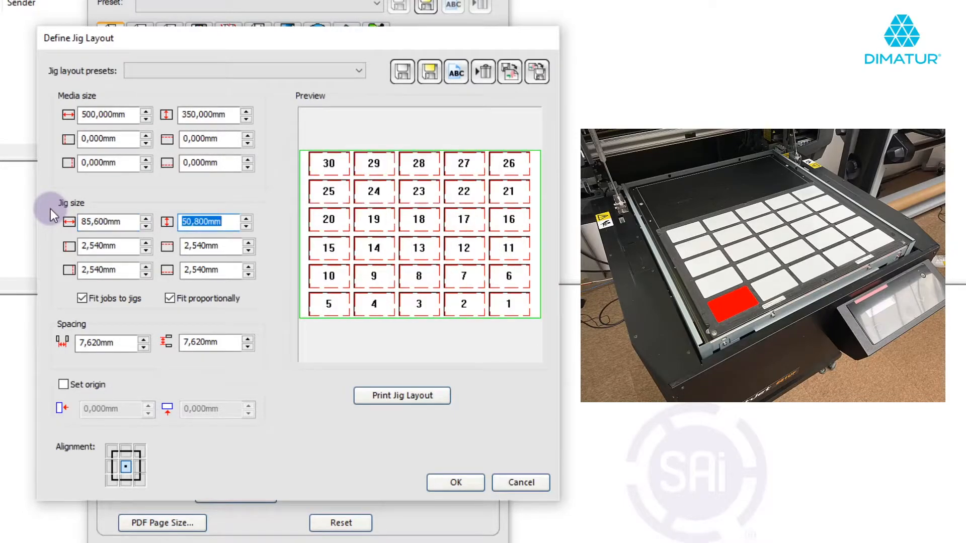
text(53,98)
key(Tab)
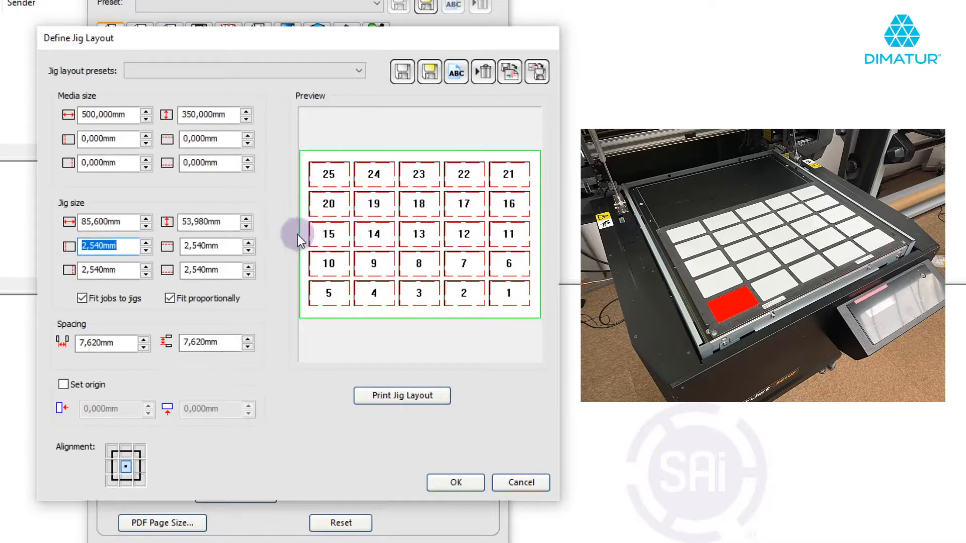
Step: Set all four jig margins to 0 mm
click(128, 247)
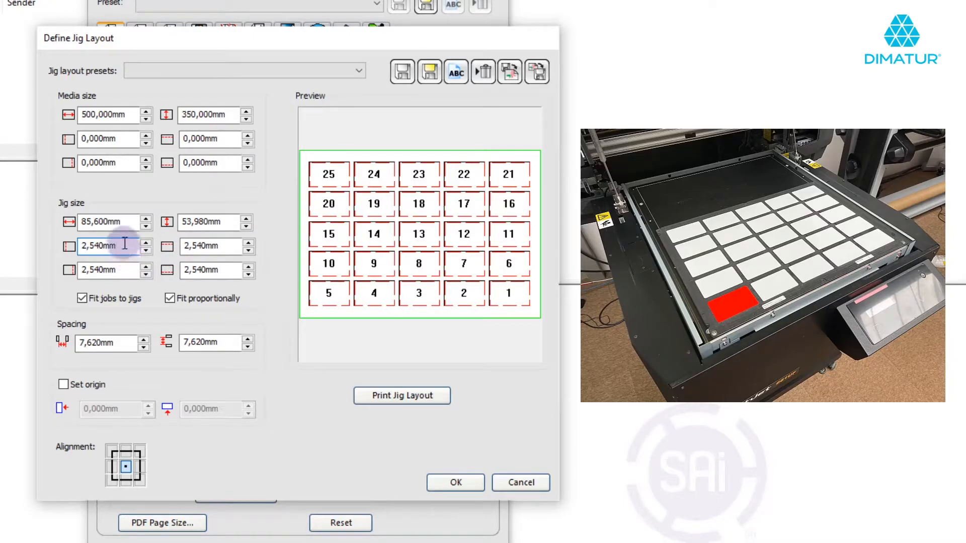
drag(125, 246, 50, 245)
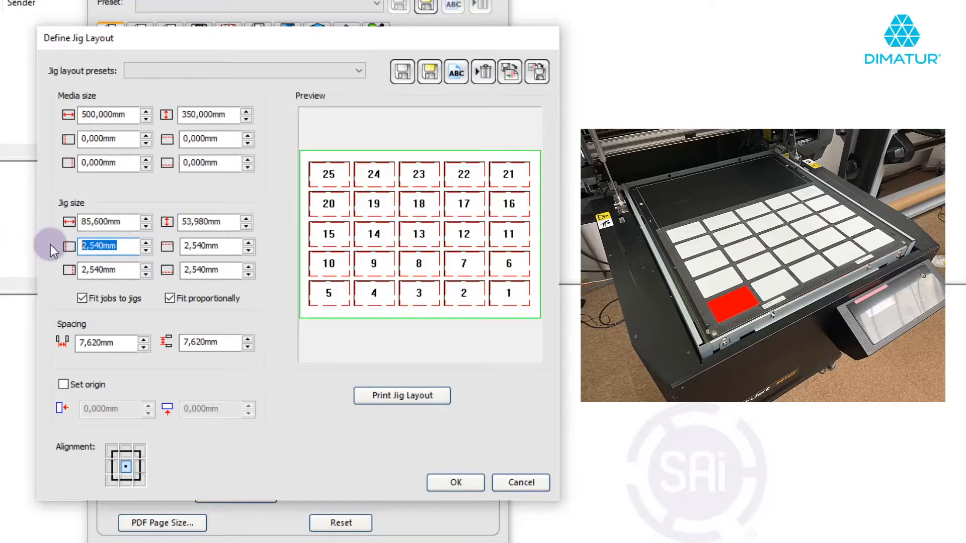
text(0)
key(Tab)
text(0)
key(Tab)
text(0)
key(Tab)
text(0)
key(Tab)
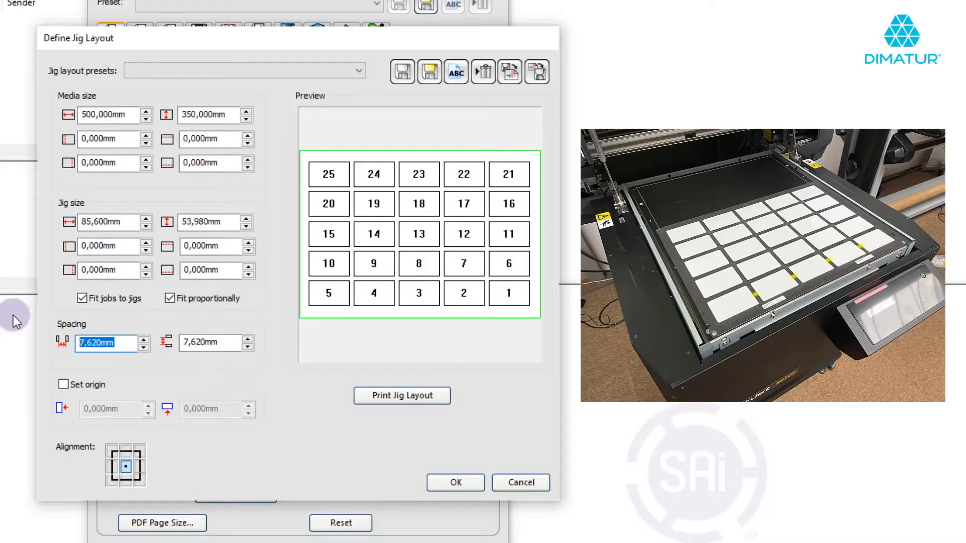
Step: Set the horizontal and vertical spacing between jigs to 10 mm
text(10mm)
key(Tab)
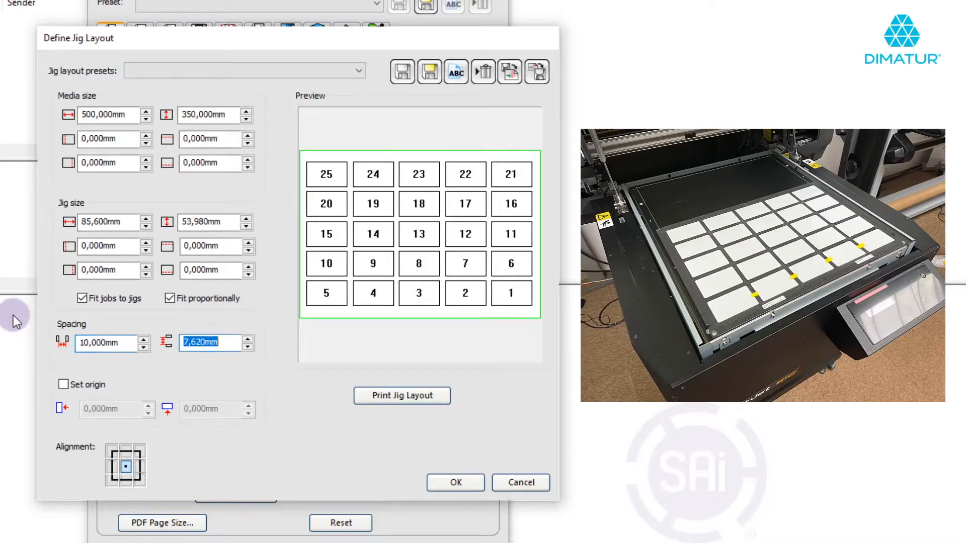
text(10mm)
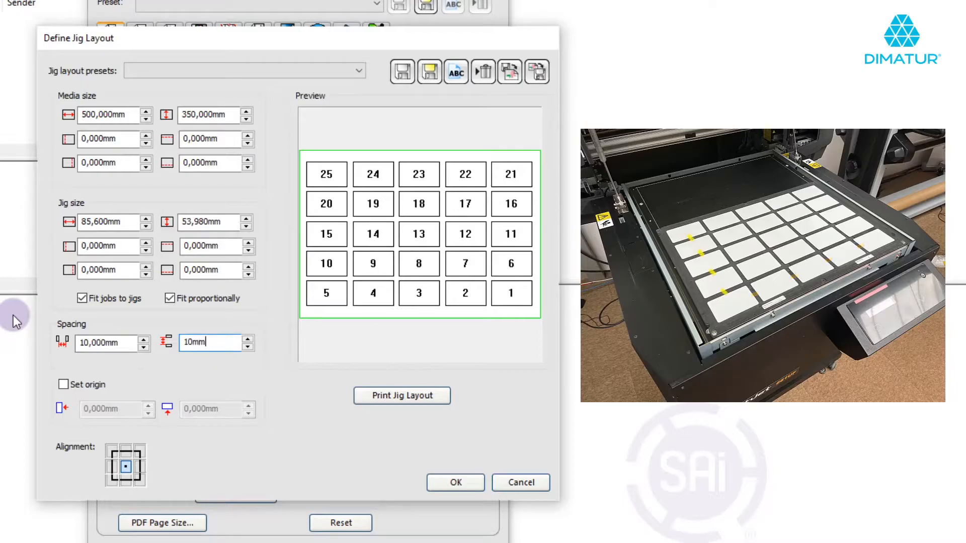
key(Tab)
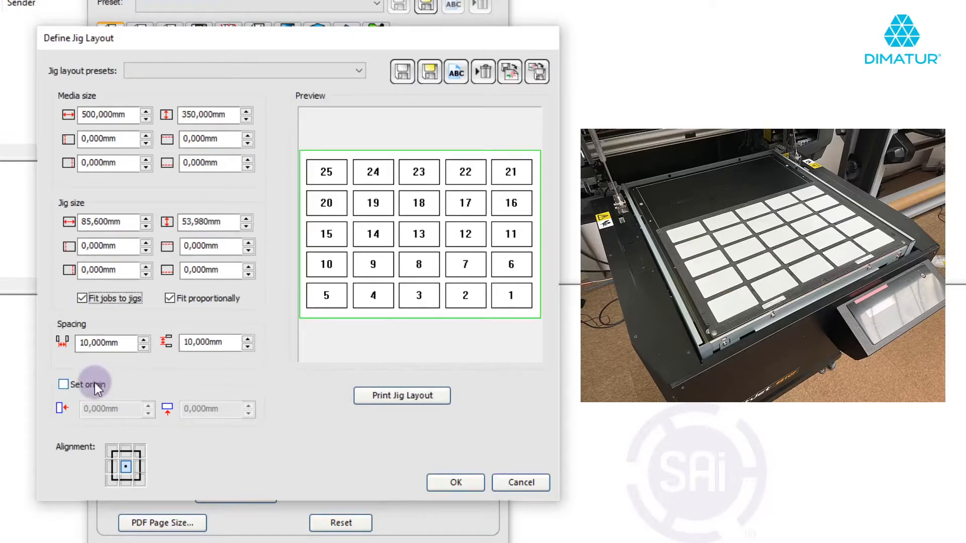
Step: Enable a custom origin for the jig layout and set both its horizontal and vertical offsets to 8 mm
click(63, 384)
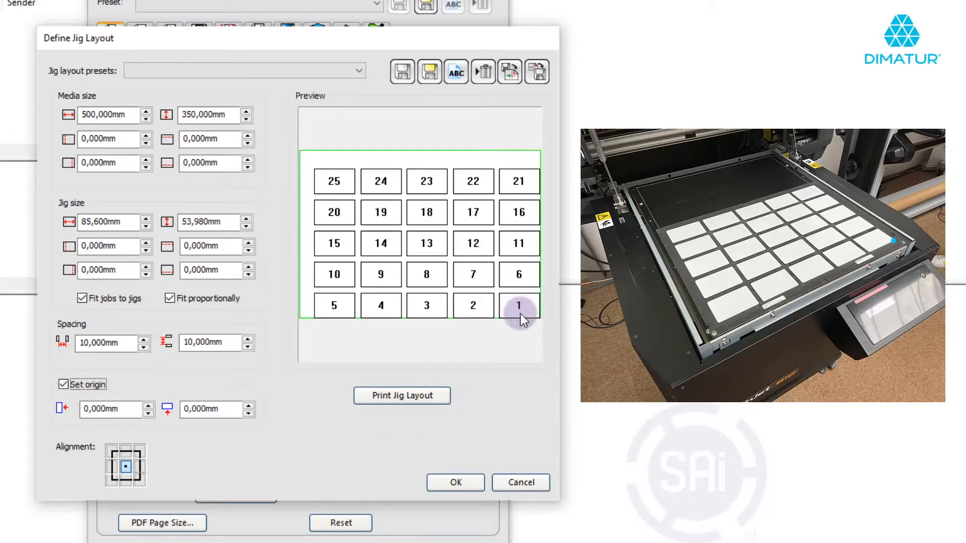
drag(137, 409, 58, 410)
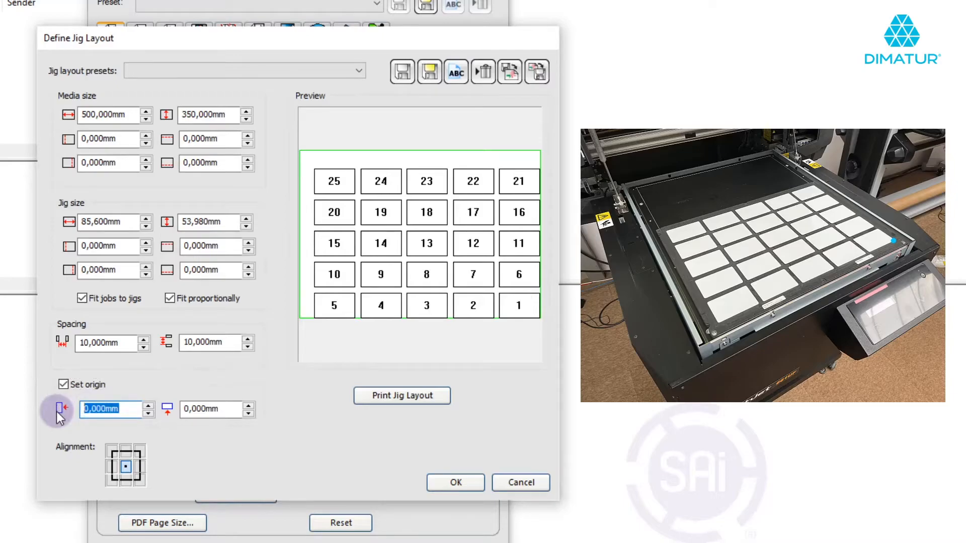
text(8)
key(Tab)
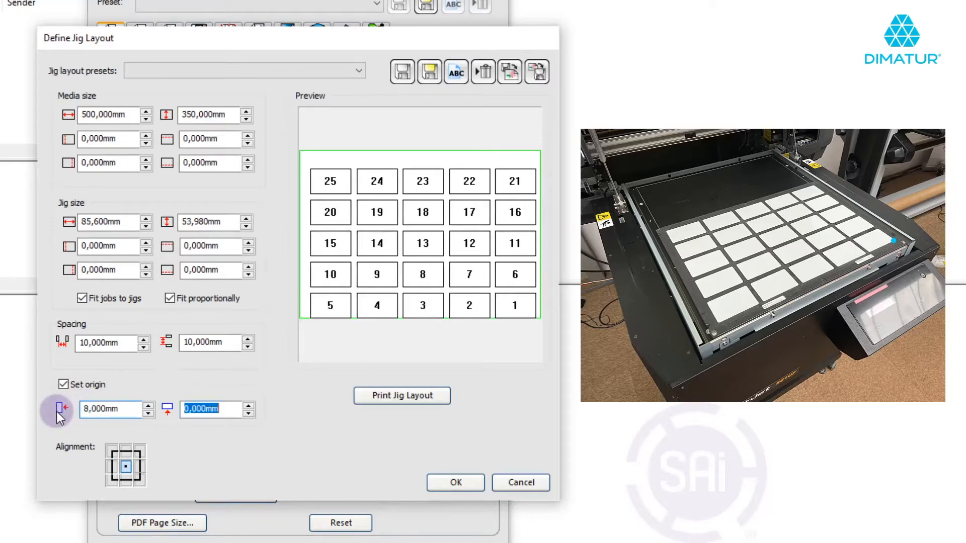
text(8)
key(Tab)
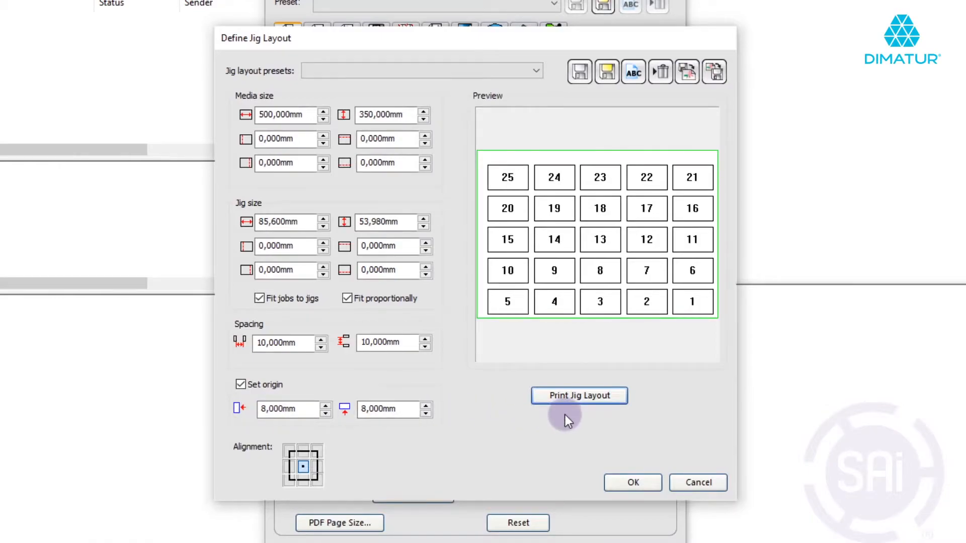
Step: Save the jig layout as a preset named PlayingCards and accept the layout definition
click(607, 77)
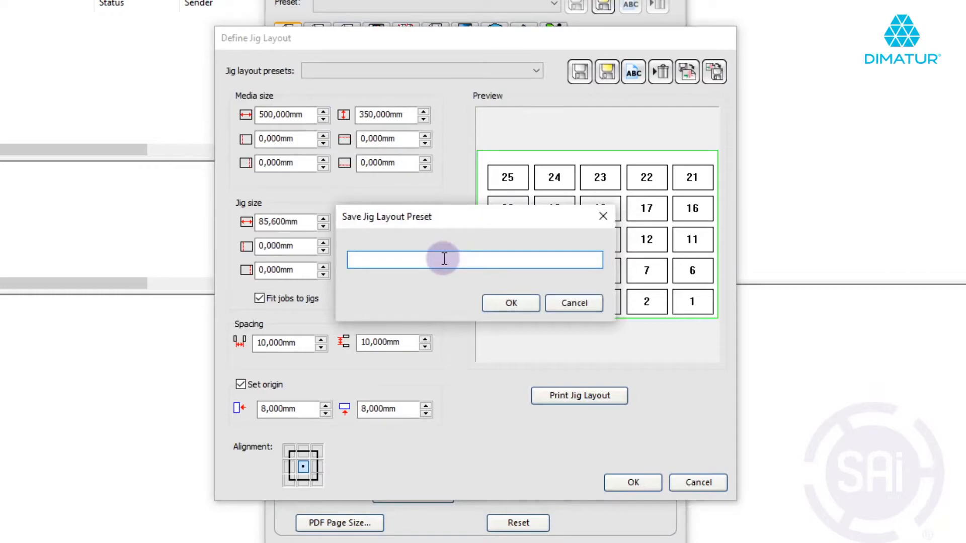
text(Playing Cards)
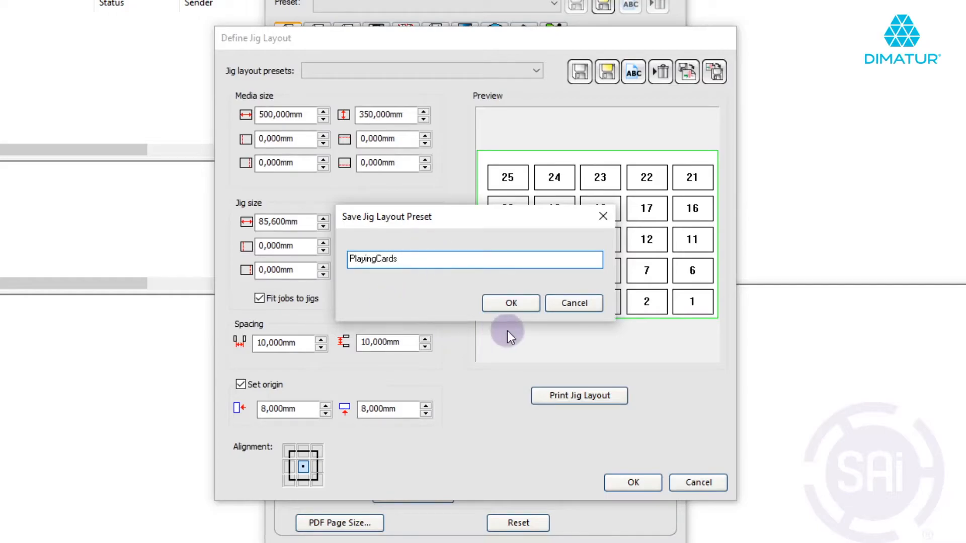
click(526, 304)
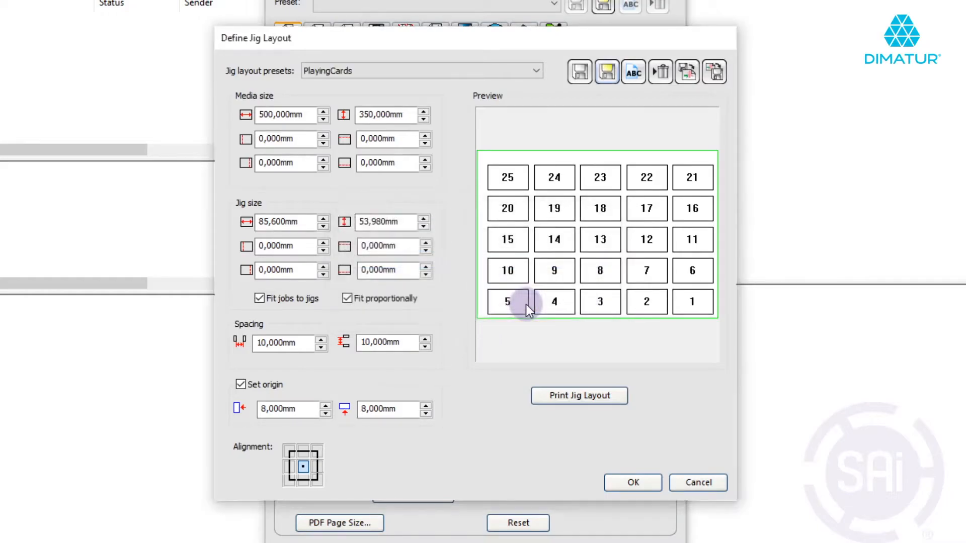
click(631, 482)
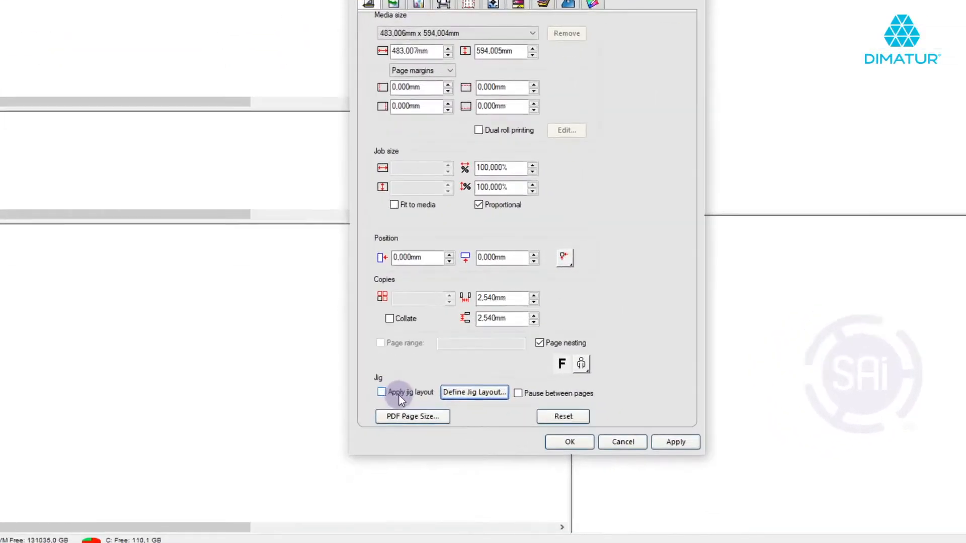
Step: Turn on the jig layout in the default job properties and set the after-output action to Hold
click(431, 342)
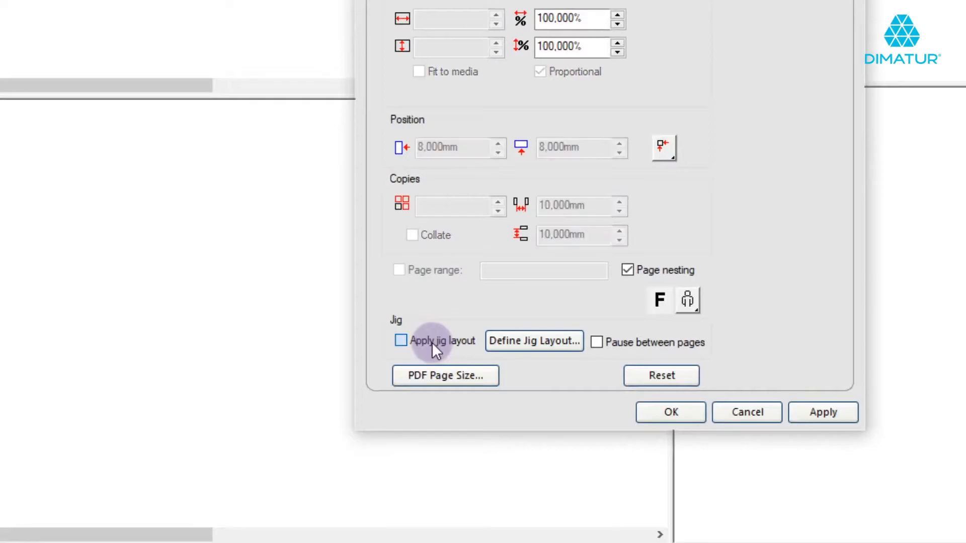
click(432, 342)
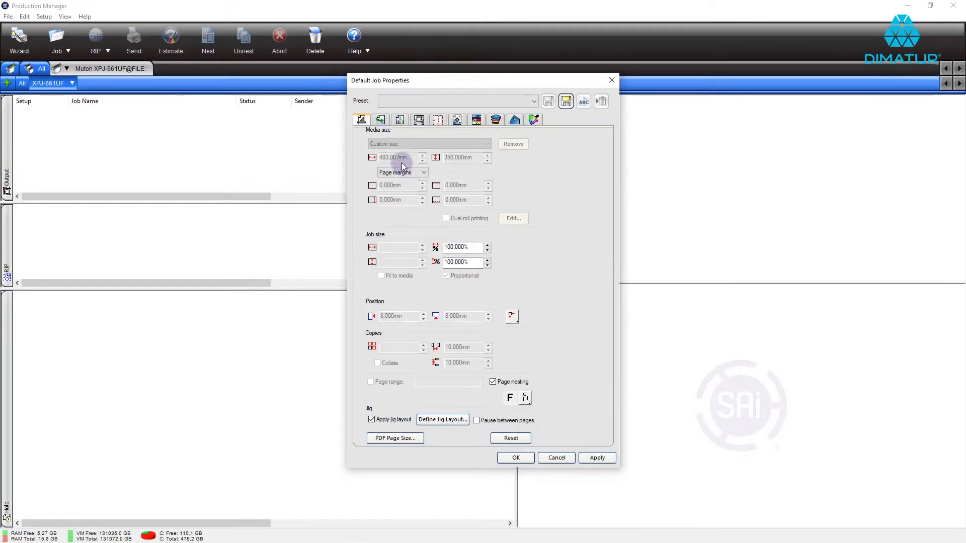
click(386, 122)
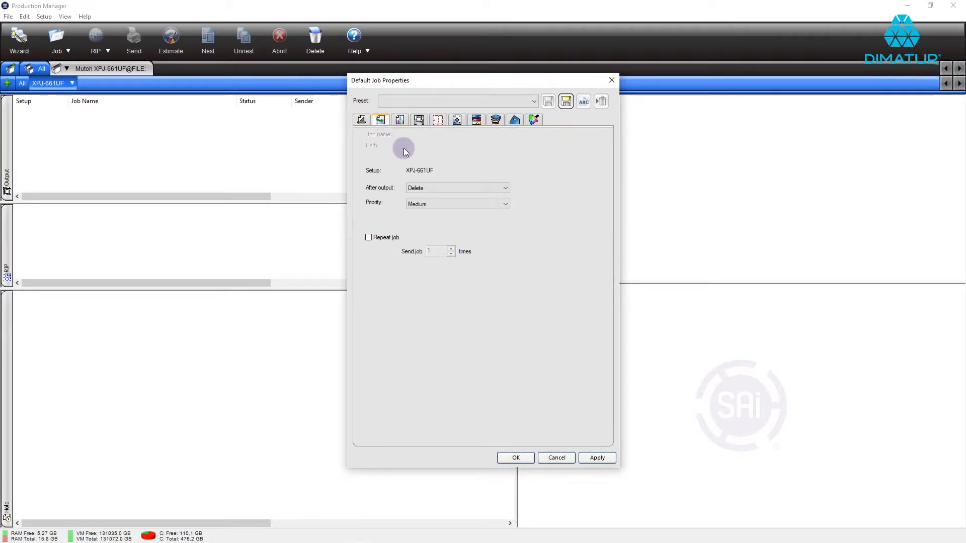
click(416, 189)
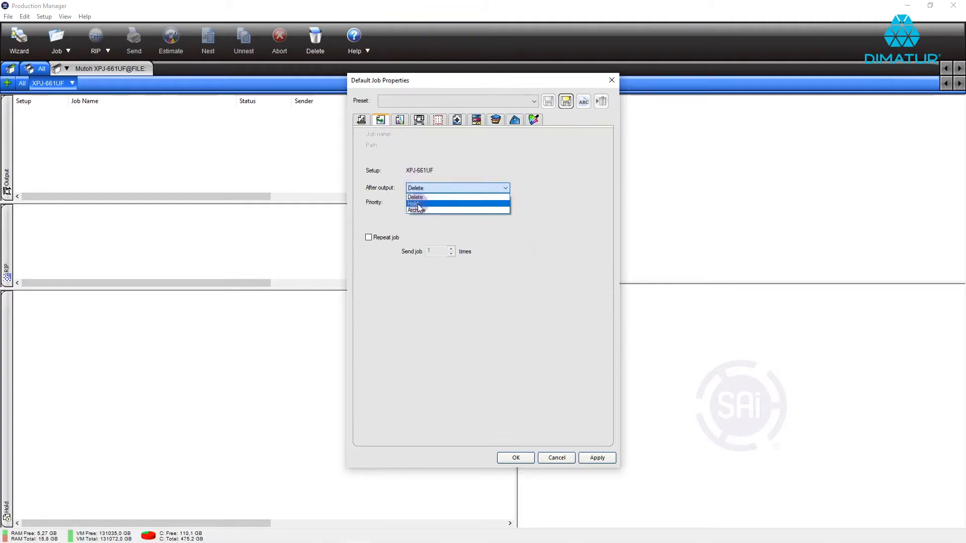
click(416, 204)
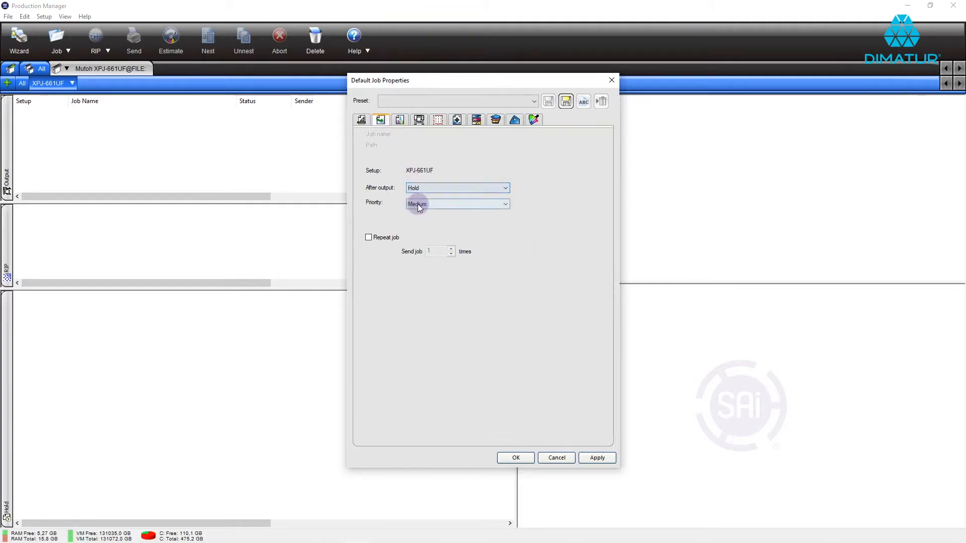
Step: Check the color management settings, save the settings of all tabs as a preset named PlayingCardsJig, and accept the default job properties
click(403, 124)
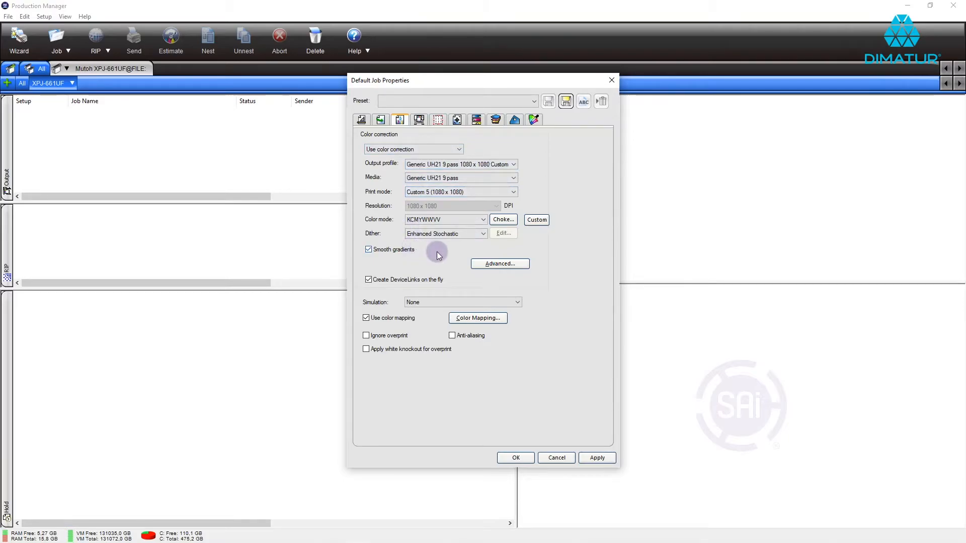
click(565, 102)
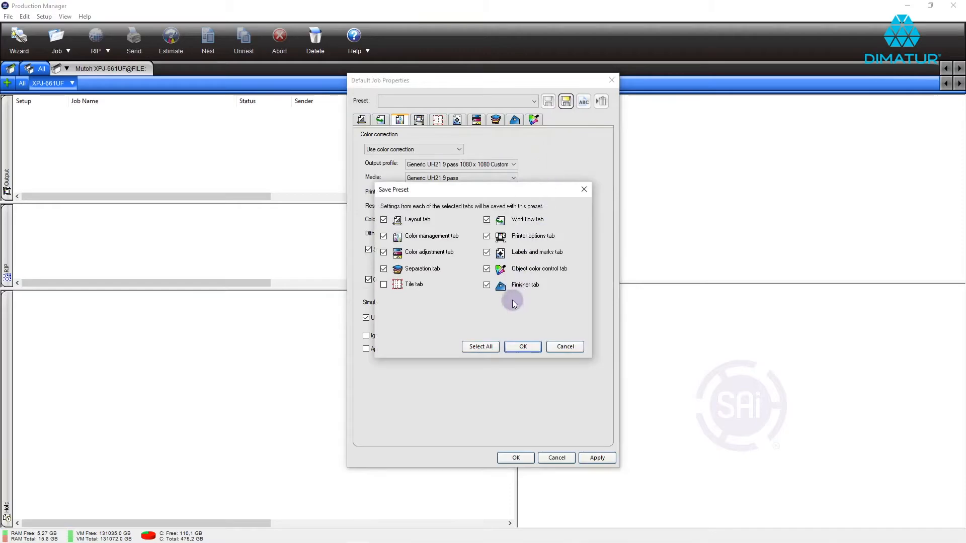
click(484, 346)
click(523, 347)
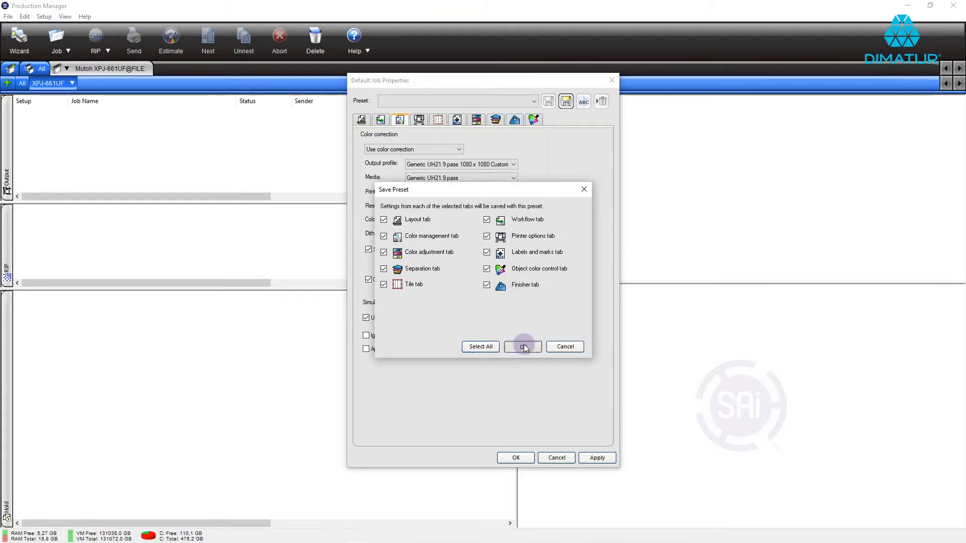
text(PlayingCards)
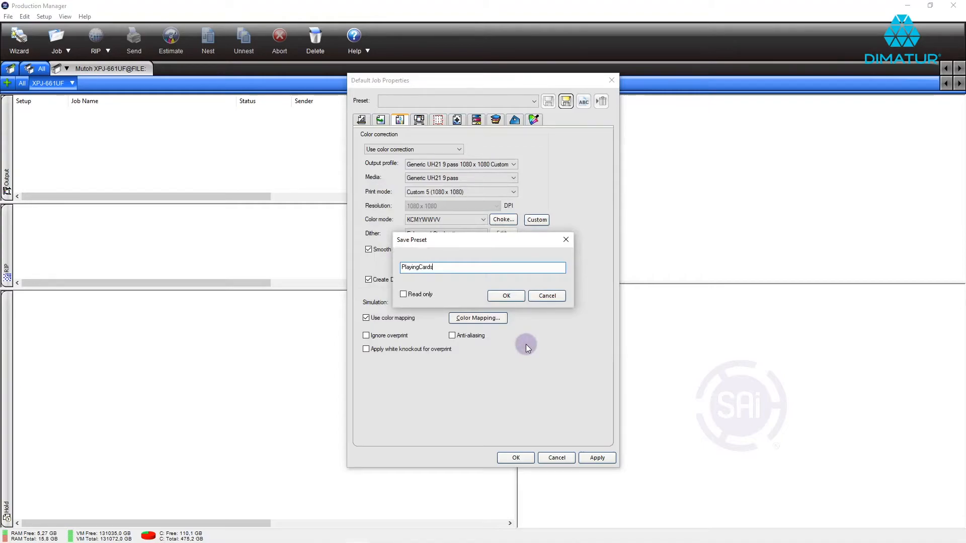
text(Jig)
click(504, 297)
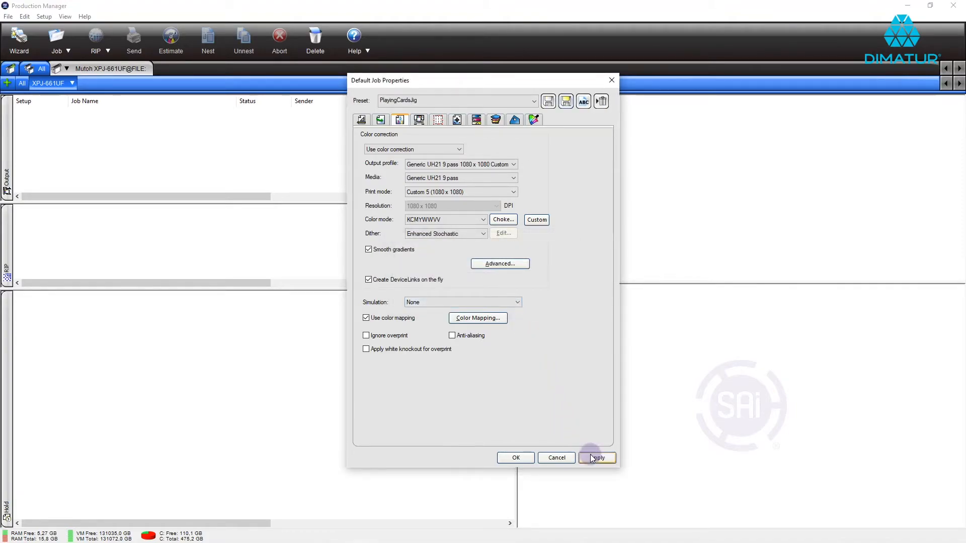
click(522, 458)
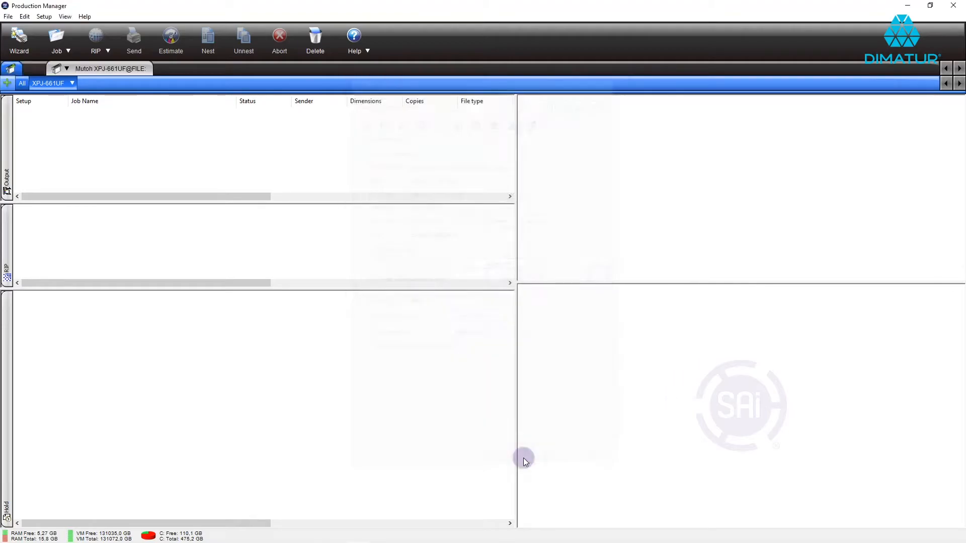